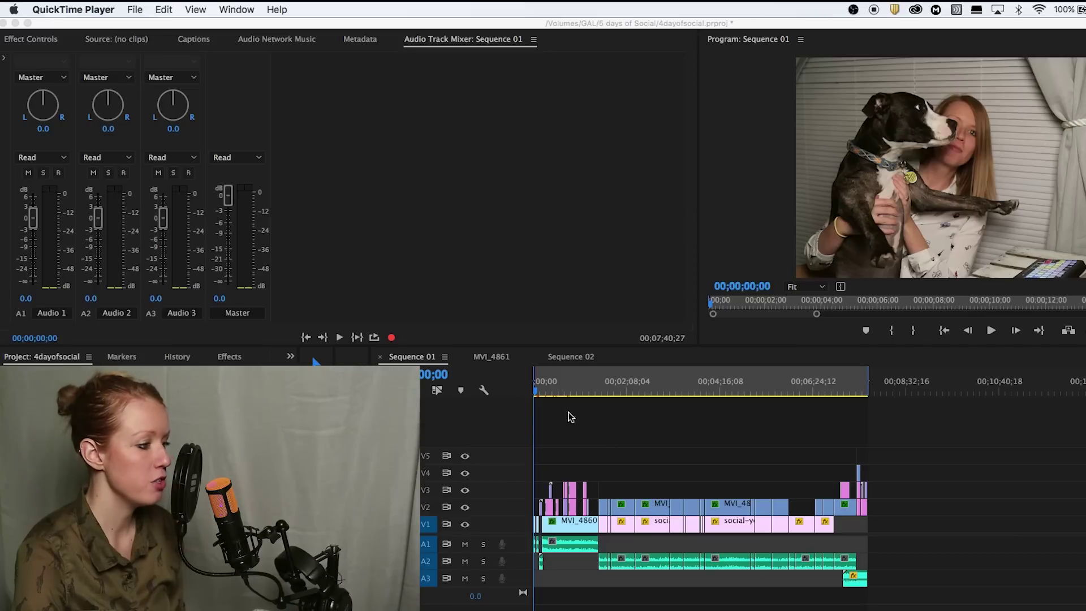
- Bring Premiere Pro forward and open File > Export > Media for Sequence 01
left_click_drag(561, 396, 529, 393)
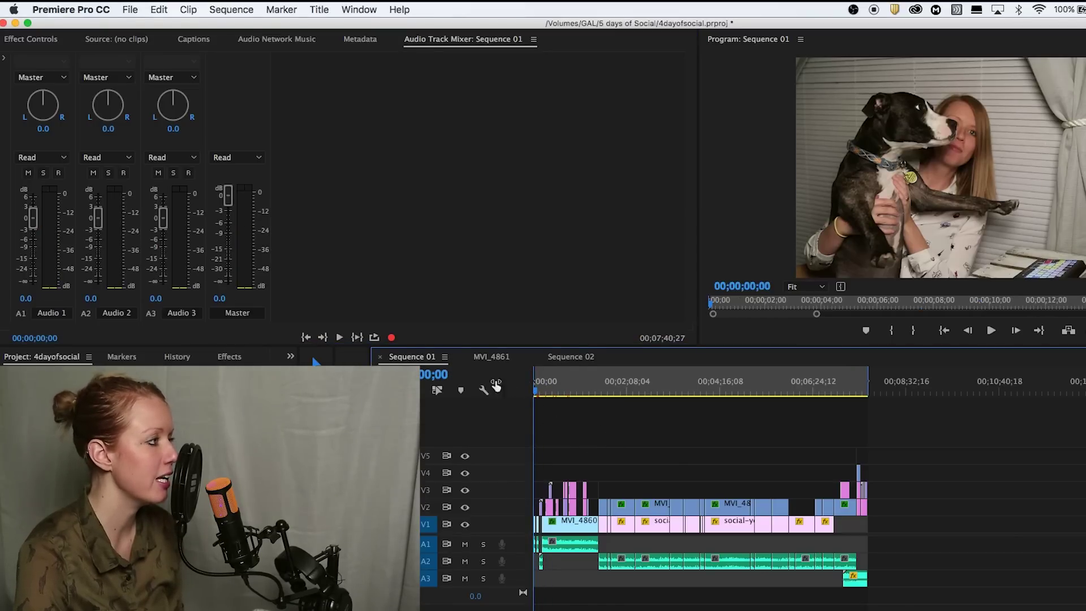
left_click(131, 10)
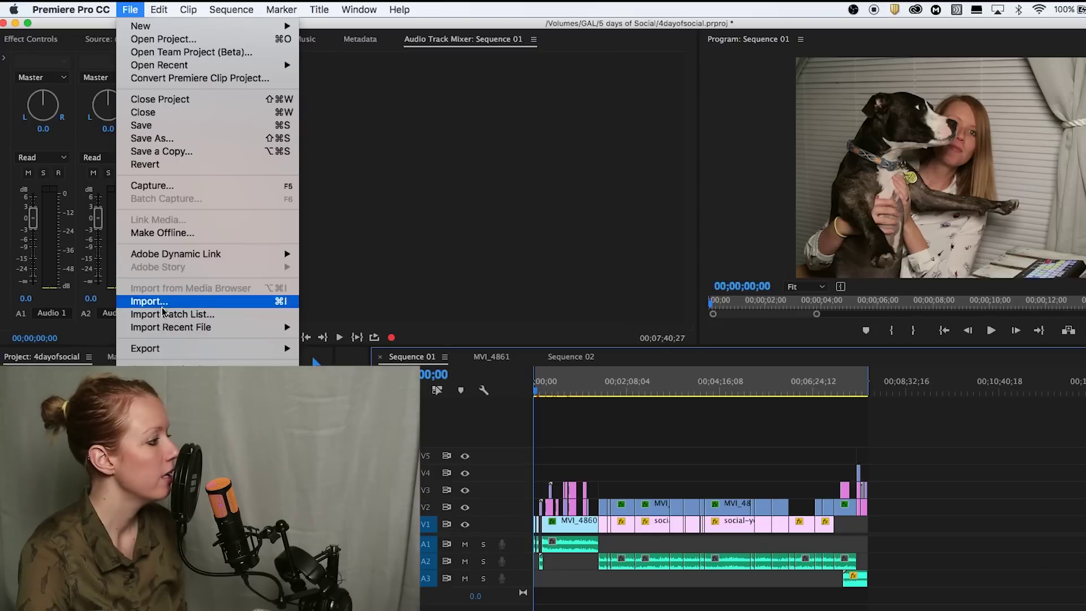
mouse_move(182, 348)
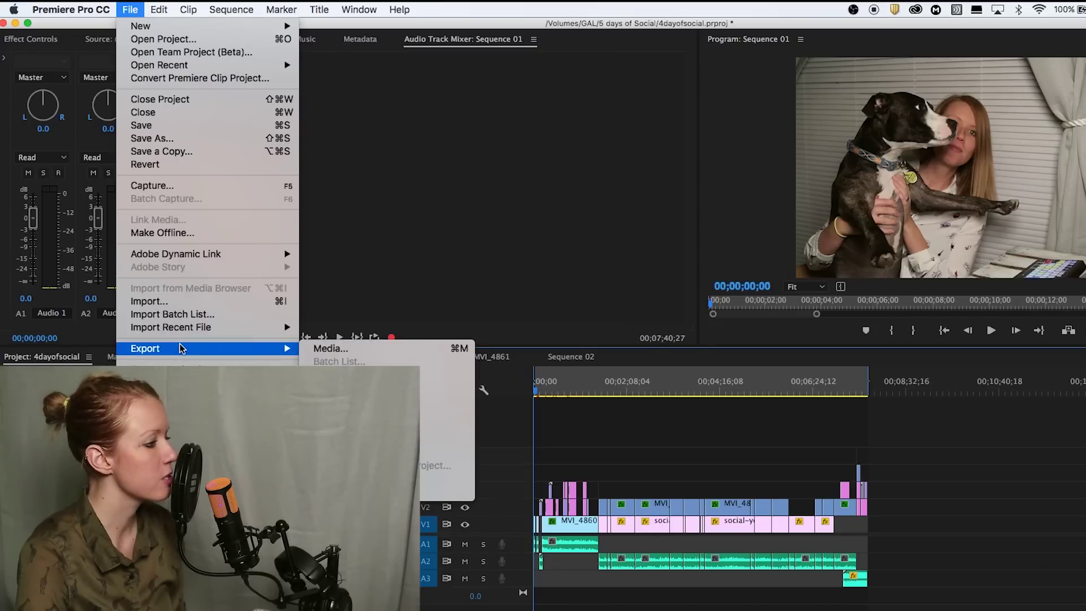
left_click(352, 347)
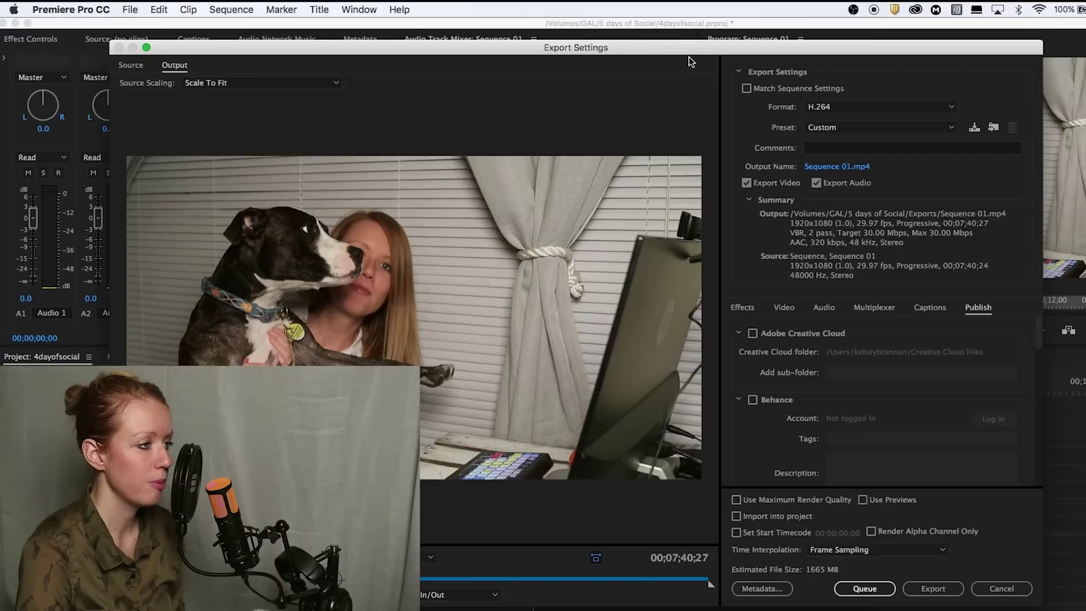
- Choose the Vimeo 1080p HD export preset
mouse_move(683, 46)
left_mouse_down()
mouse_move(672, 45)
mouse_move(678, 54)
left_mouse_up()
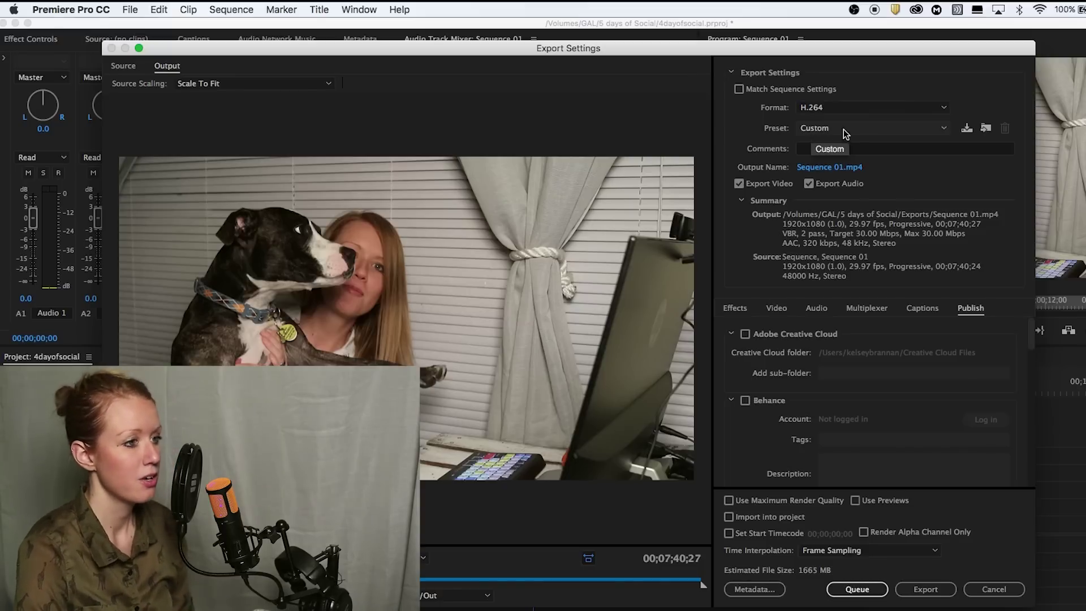
left_click(943, 129)
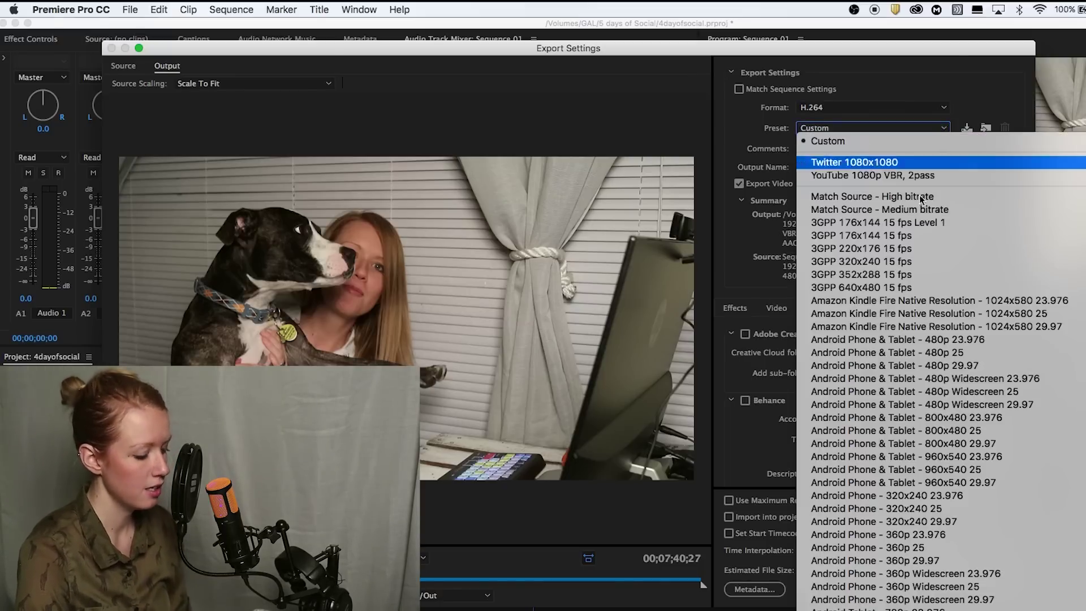
scroll(912, 242, "down", 15)
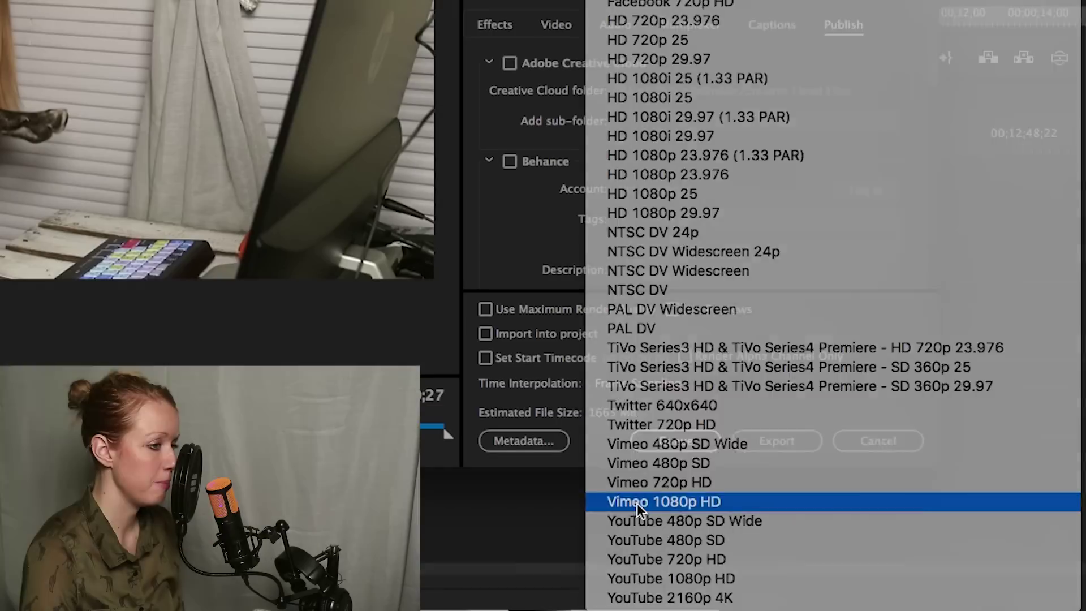
left_click(638, 504)
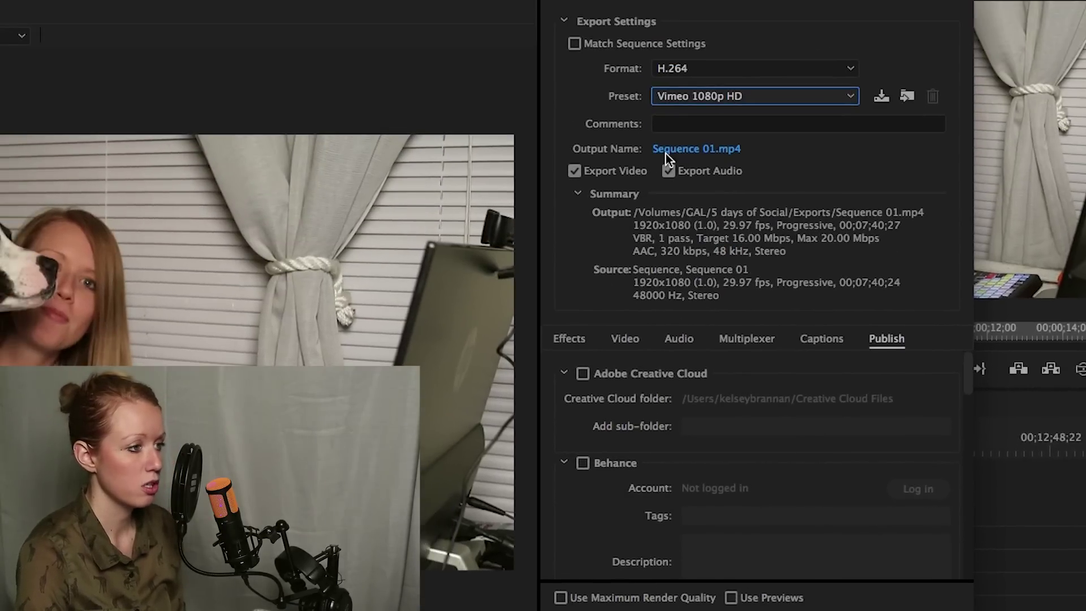
- Rename the output file to vimeo.mp4
left_click(678, 152)
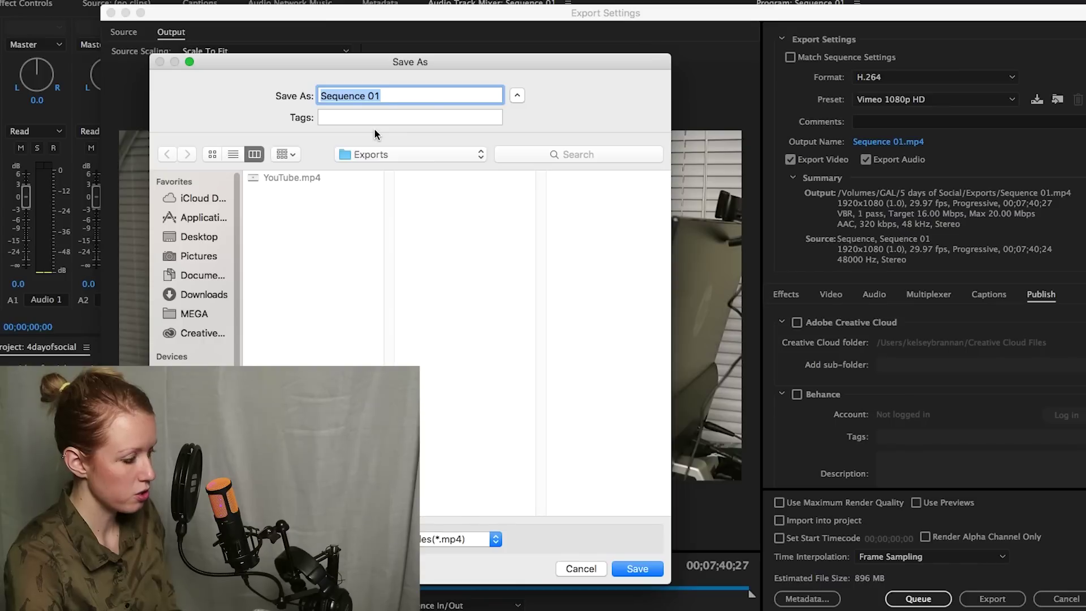
type("vimeo")
key("Return")
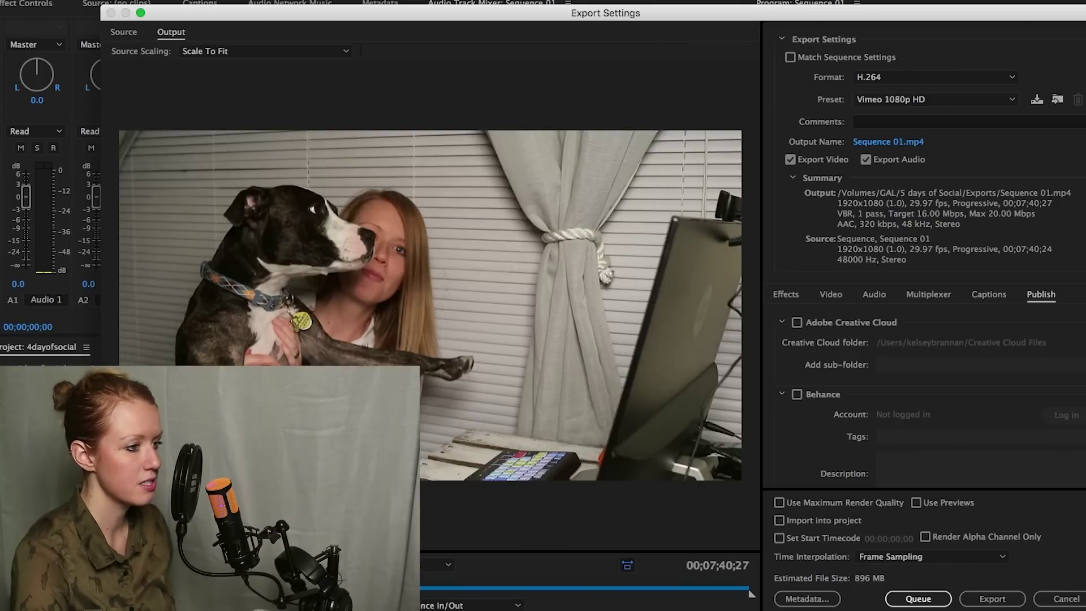
- On the Video tab, match basic video settings to the source sequence (1920x1080, 29.97 fps)
left_click(832, 295)
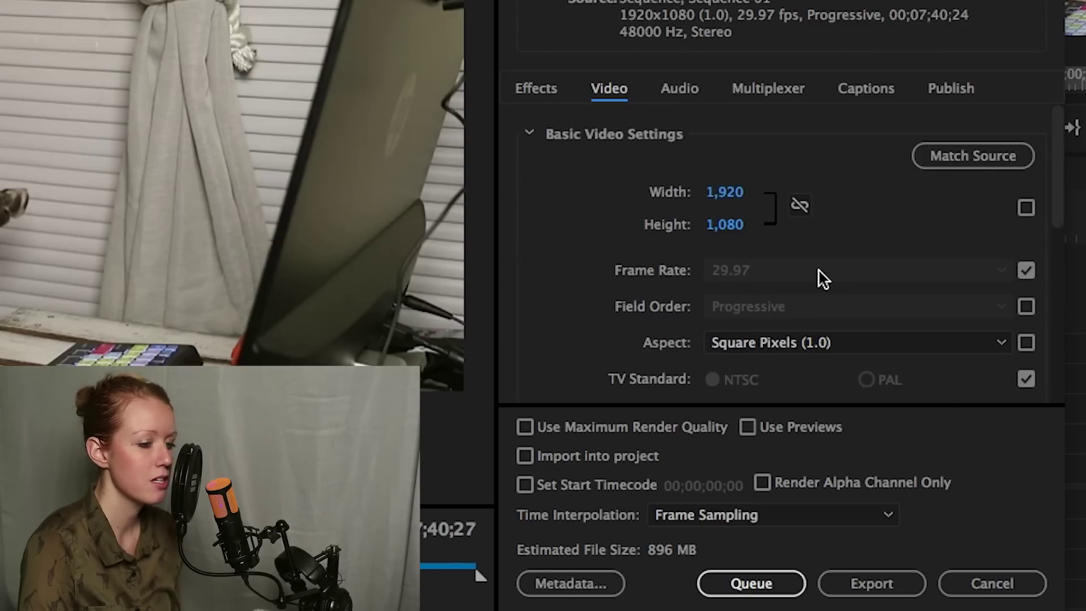
left_click_drag(1057, 209, 1059, 243)
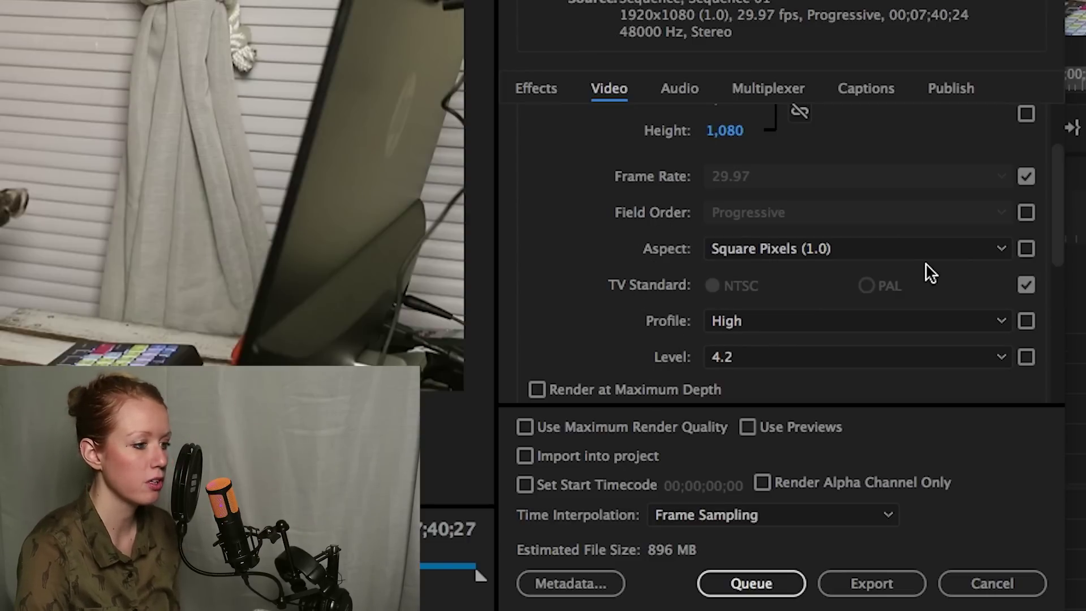
scroll(922, 273, "up", 3)
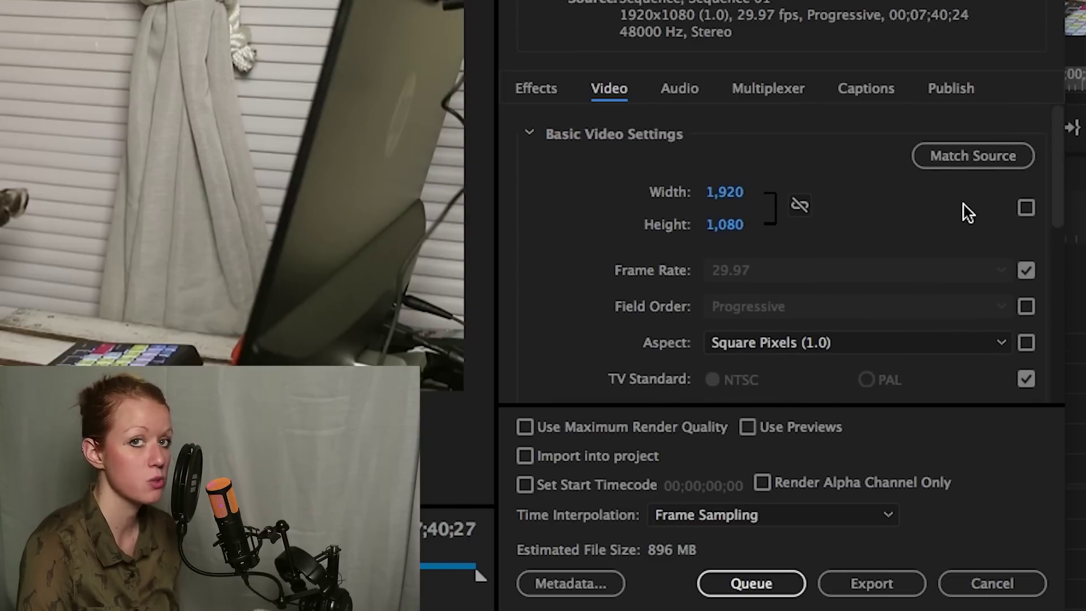
left_click(958, 159)
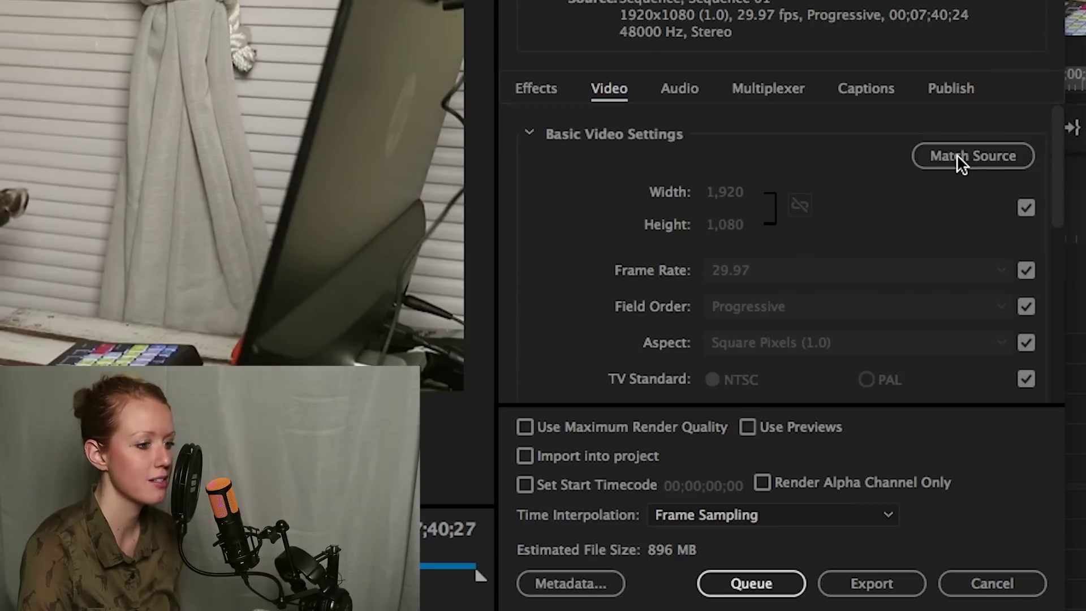
left_click_drag(1059, 158, 1046, 341)
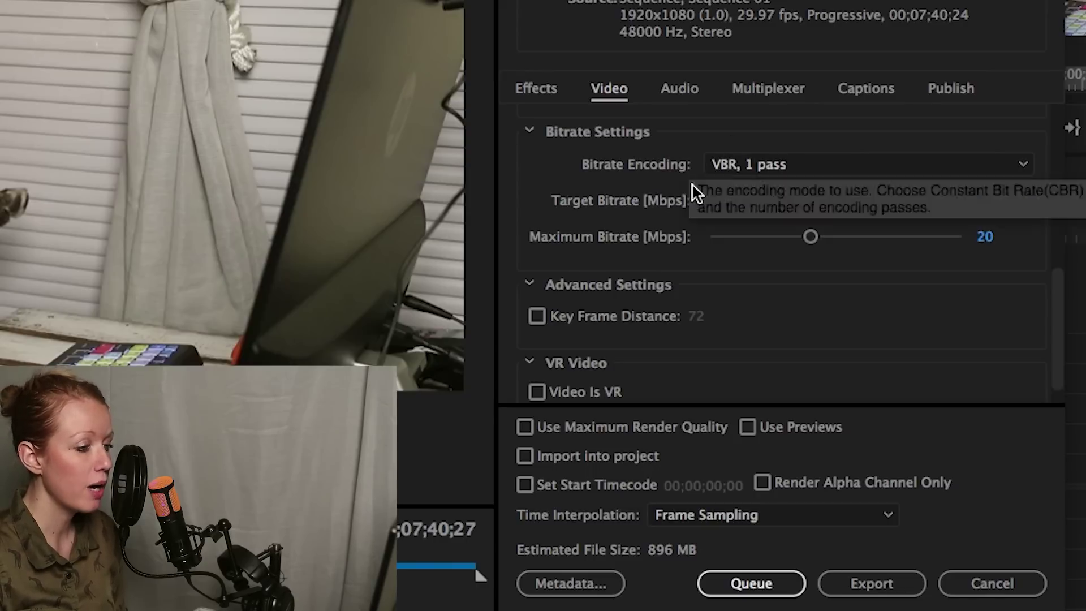
- Change Bitrate Encoding from VBR, 1 pass to VBR, 2 pass
left_click(746, 165)
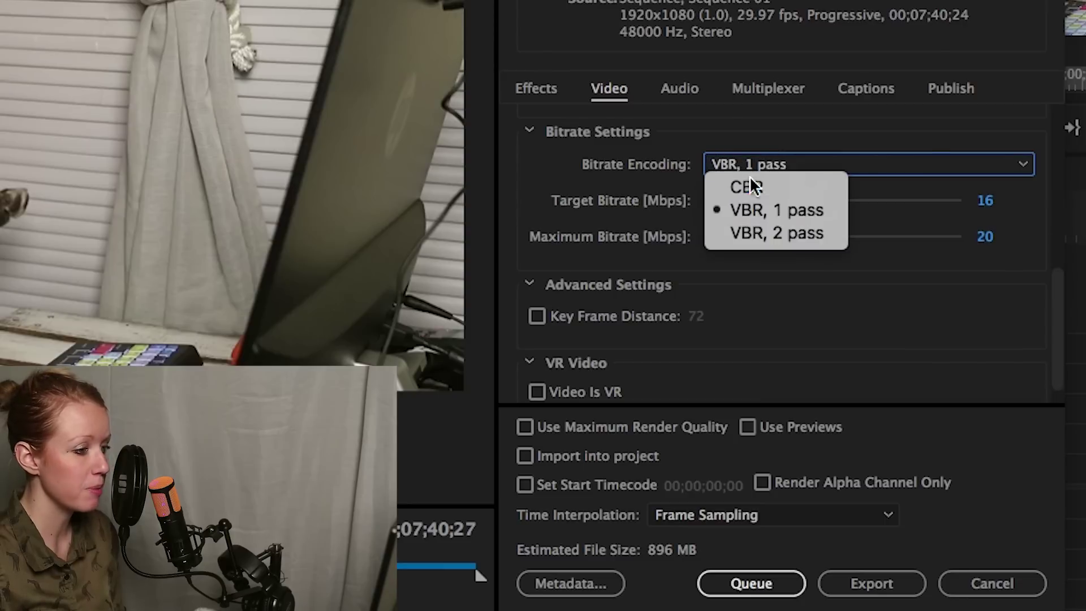
left_click(761, 231)
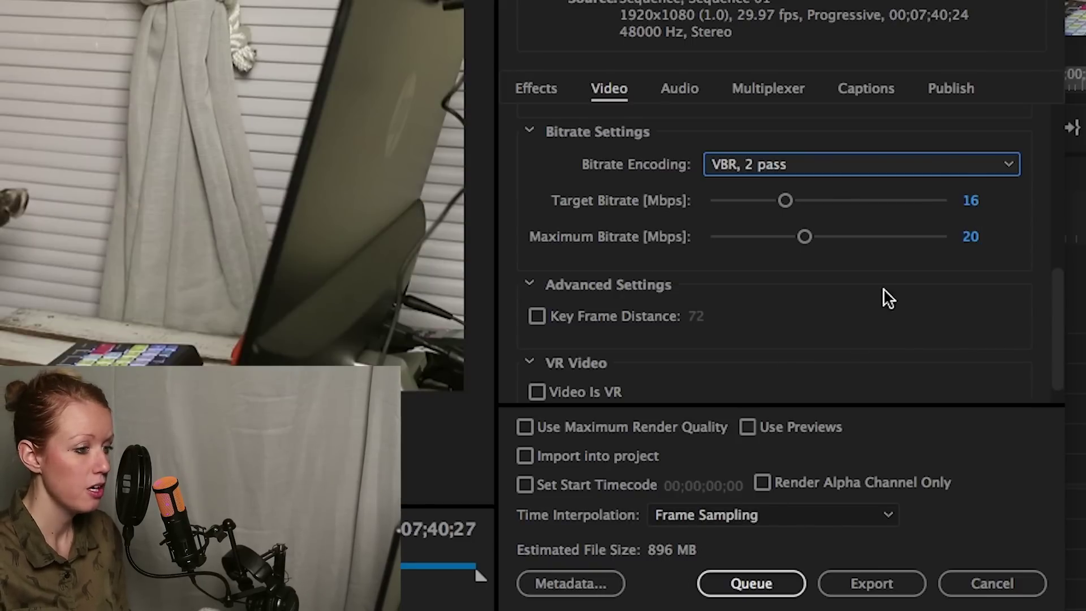
- Try target bitrates of 10 then 30 Mbps, with a 50 Mbps maximum
left_click(969, 204)
type("10")
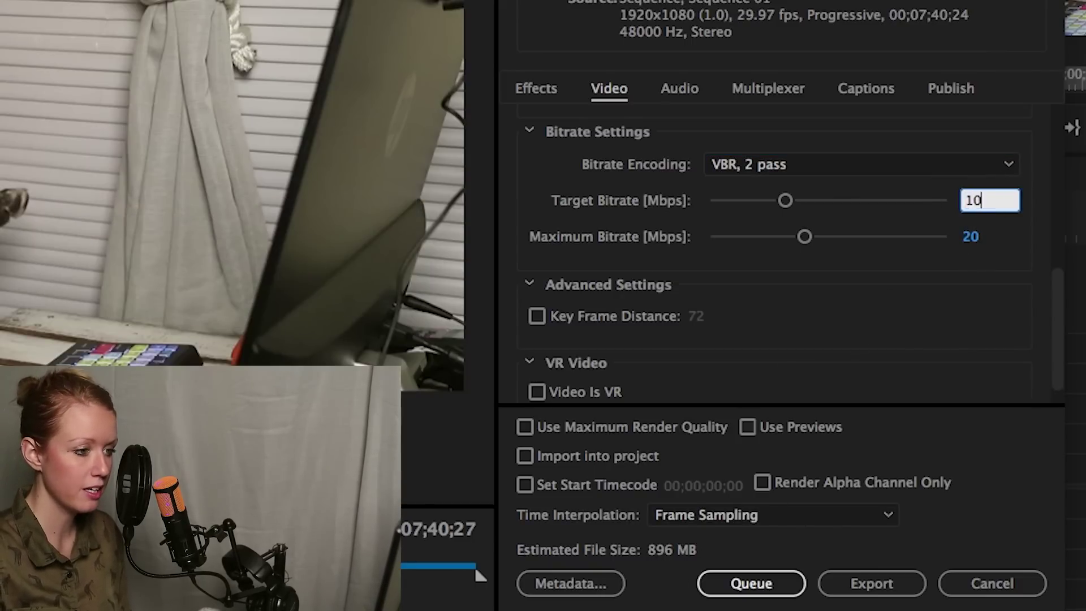
key("Return")
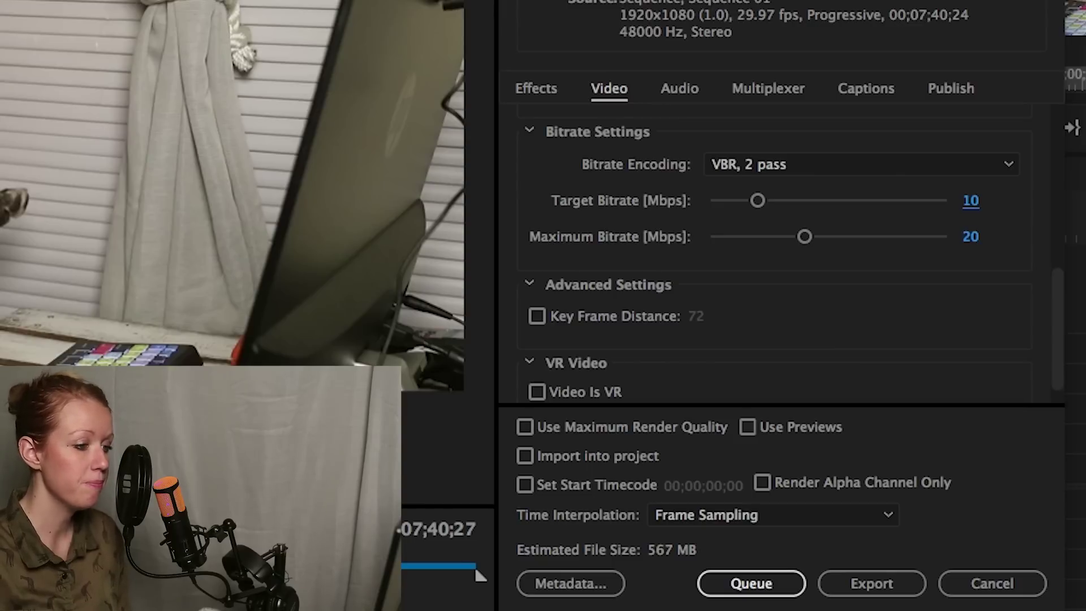
left_click(972, 201)
type("30")
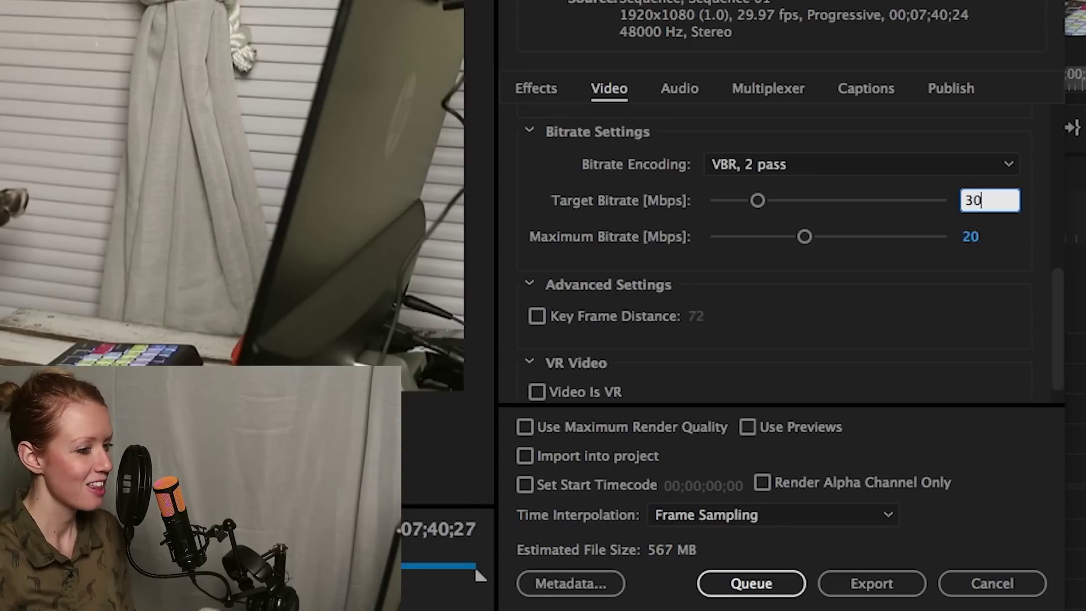
key("Return")
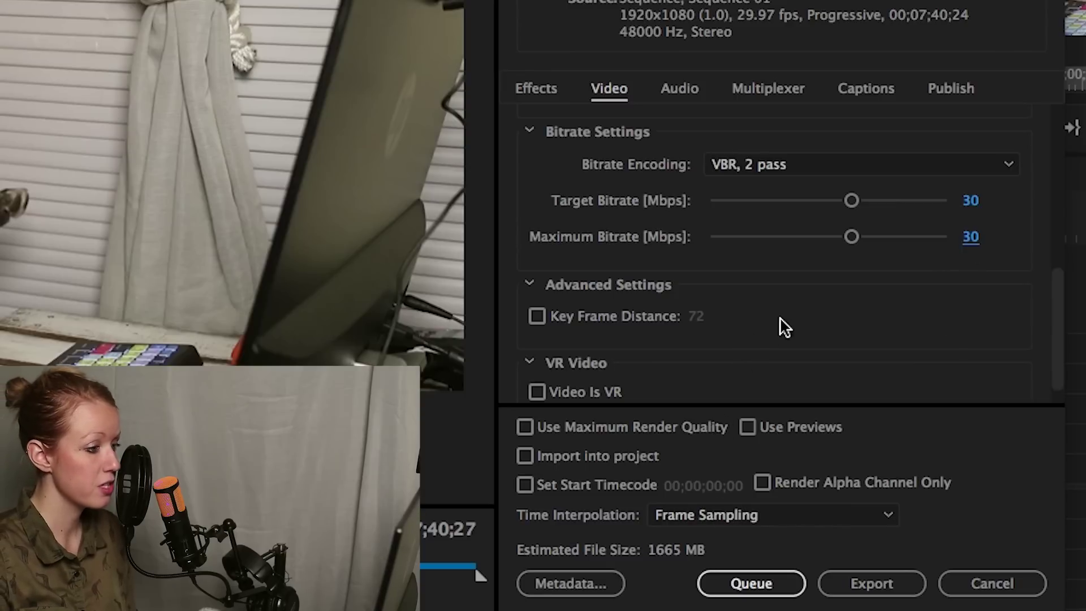
left_click(970, 236)
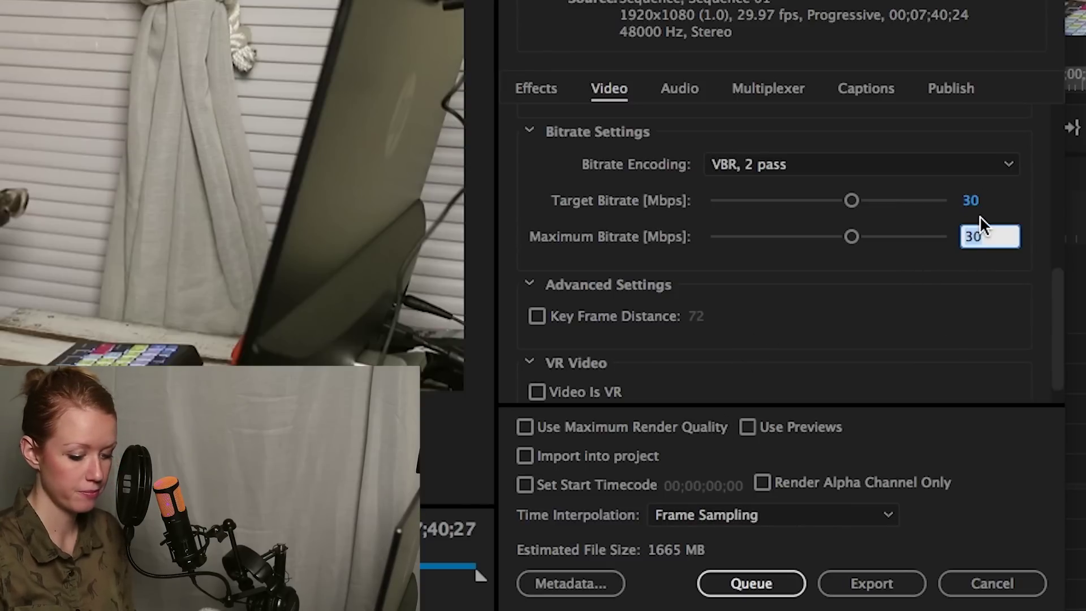
type("50")
key("Return")
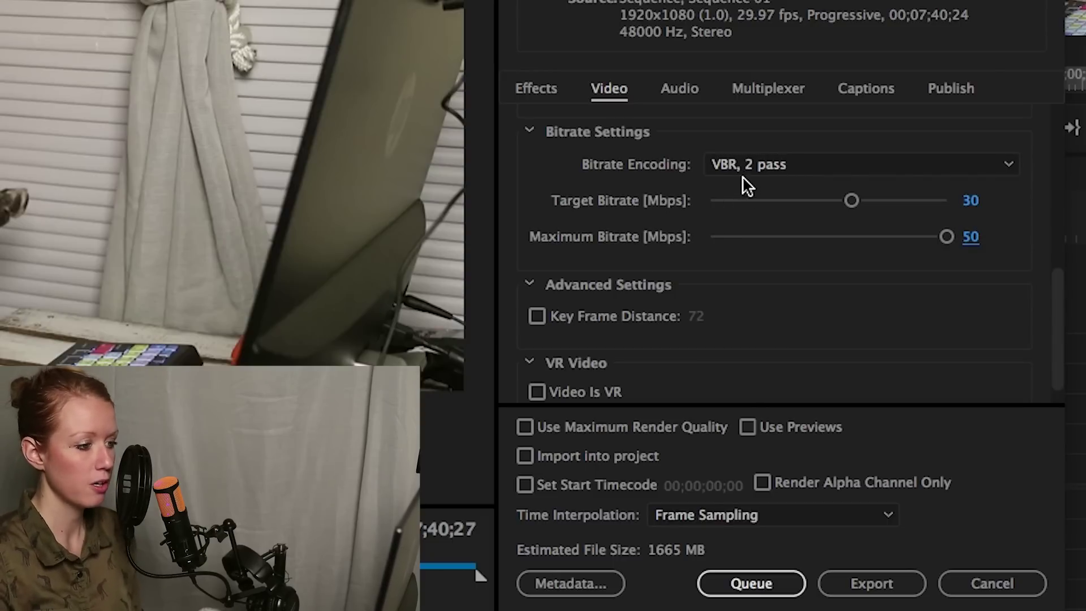
- Keep VBR, 2 pass and settle on a 10 Mbps target and 20 Mbps maximum bitrate
left_click(836, 173)
left_click(877, 234)
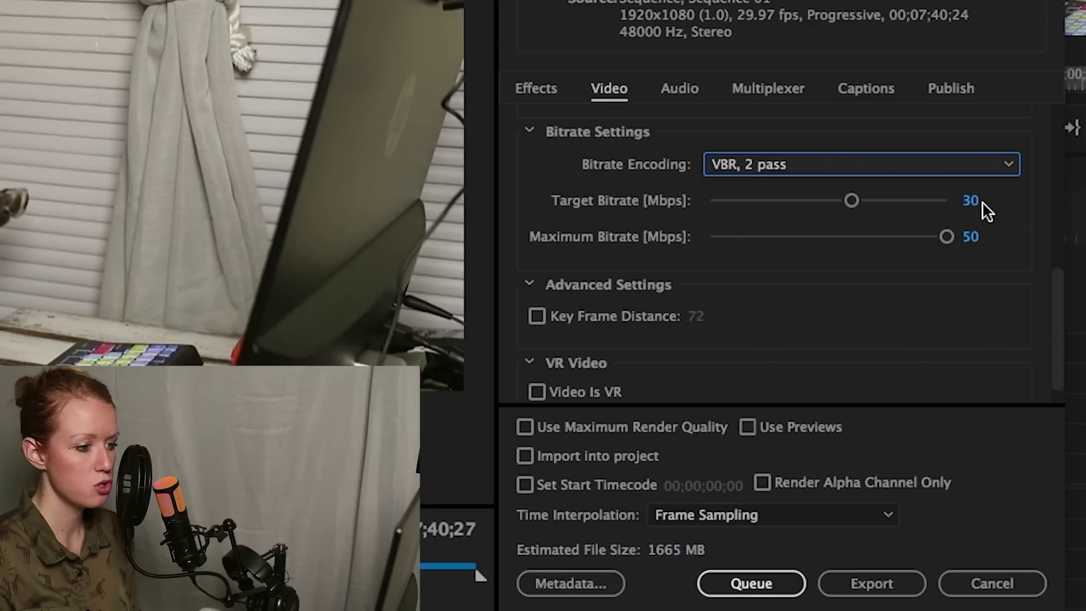
left_click(982, 203)
type("10")
key("Return")
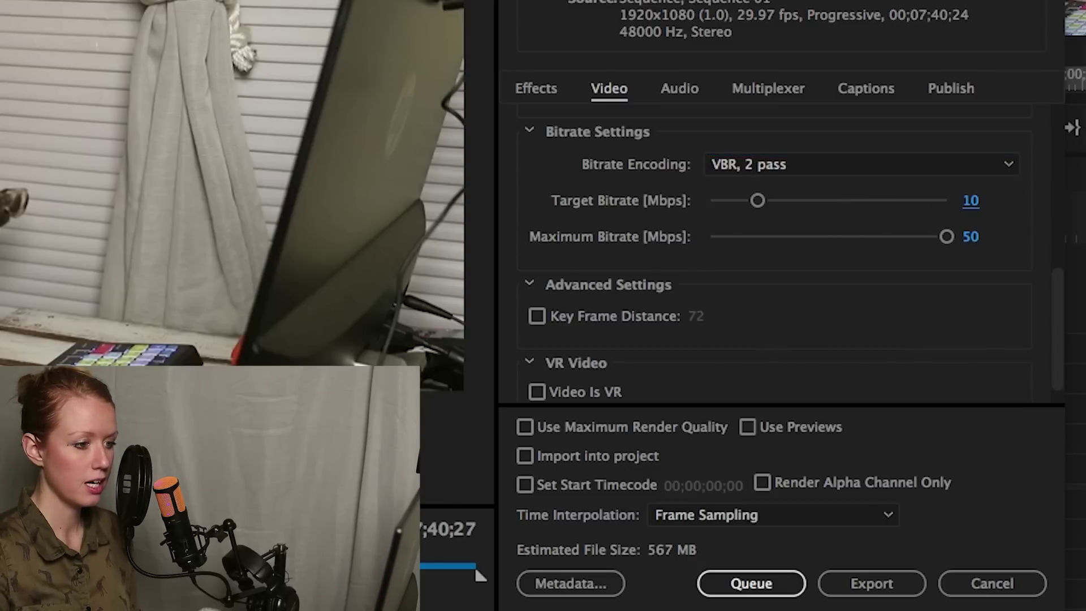
left_click(972, 237)
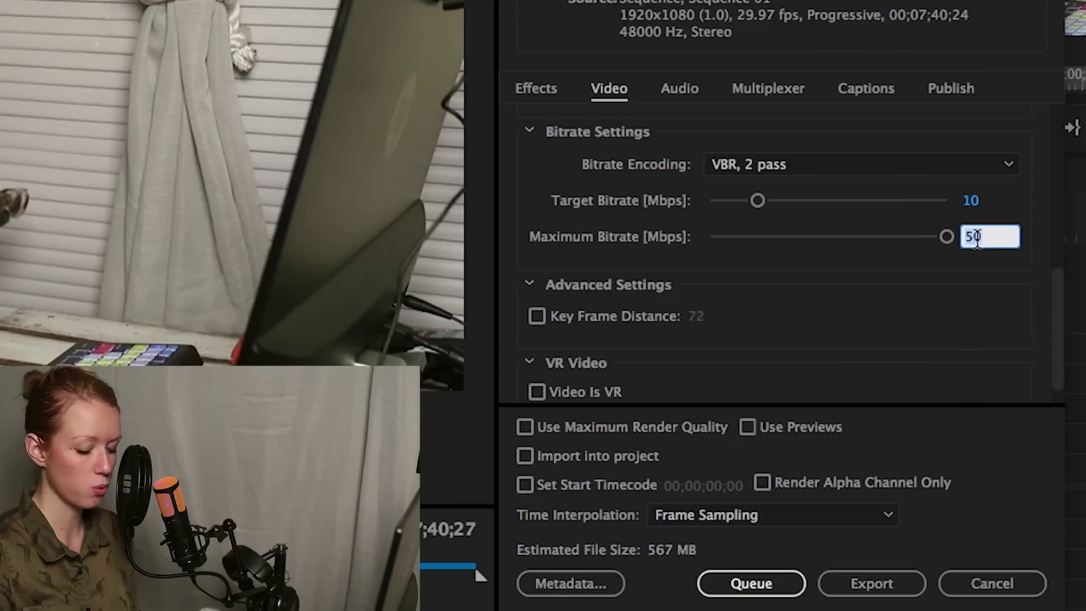
type("20")
key("Return")
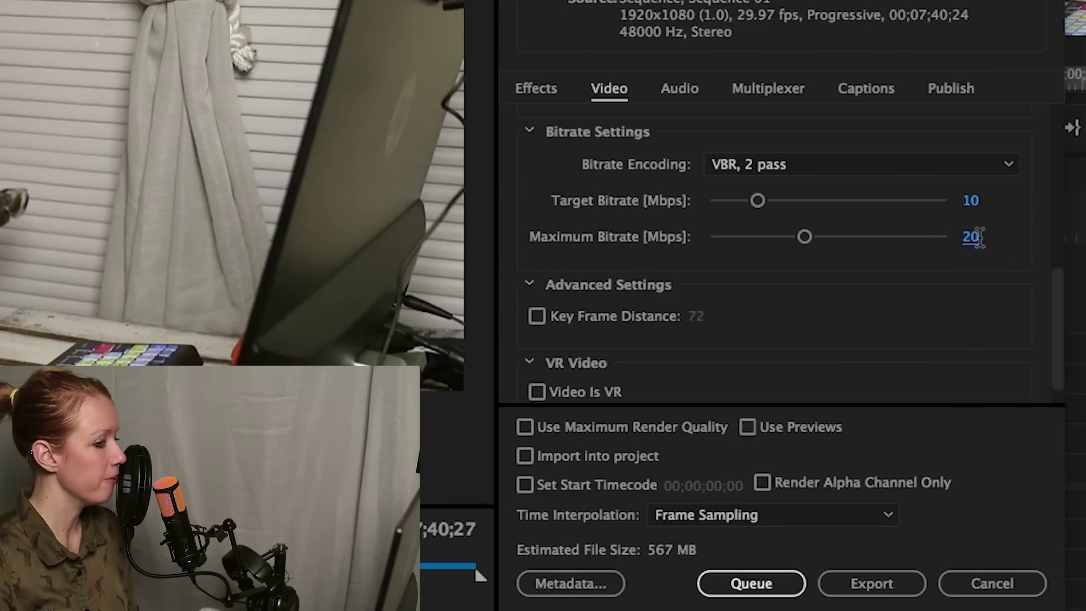
left_click(953, 90)
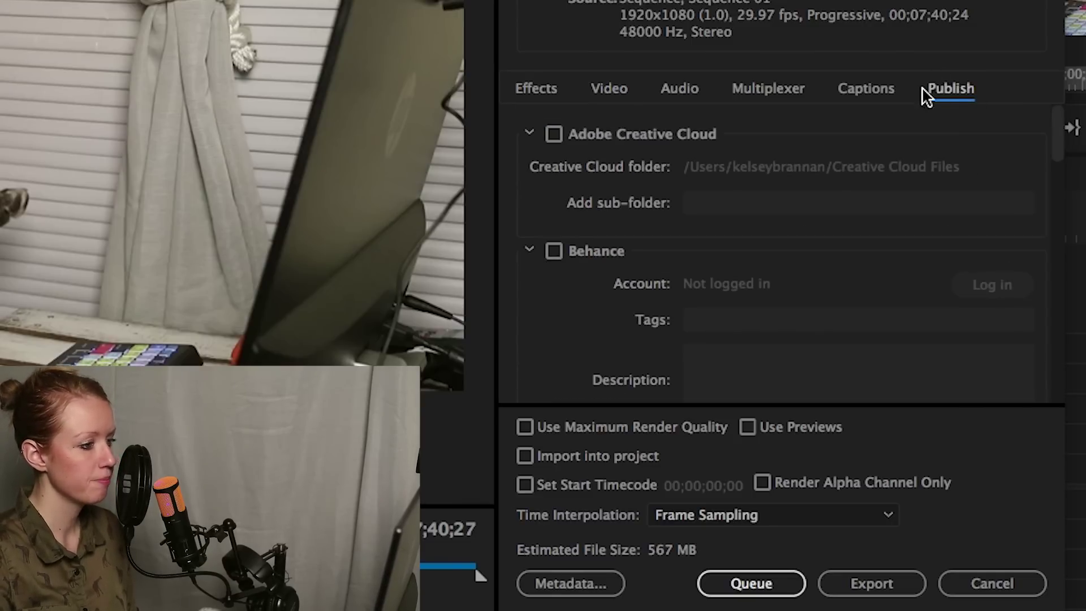
- Tick Vimeo in the Publish settings and keep Viewable by set to Only me
left_click_drag(1057, 138, 1057, 321)
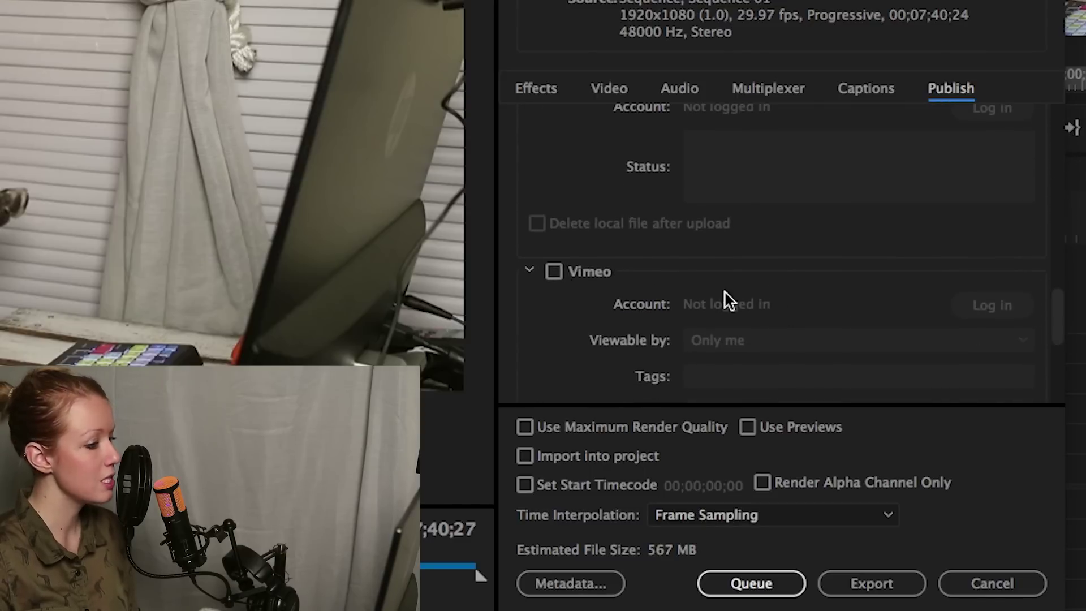
left_click(554, 273)
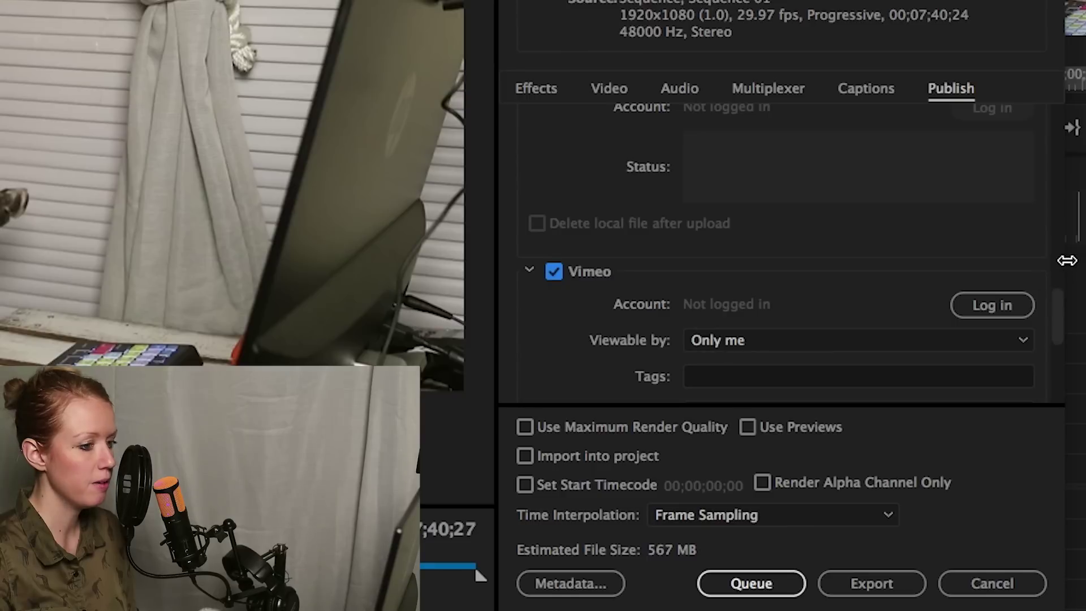
left_click_drag(1057, 300, 1059, 339)
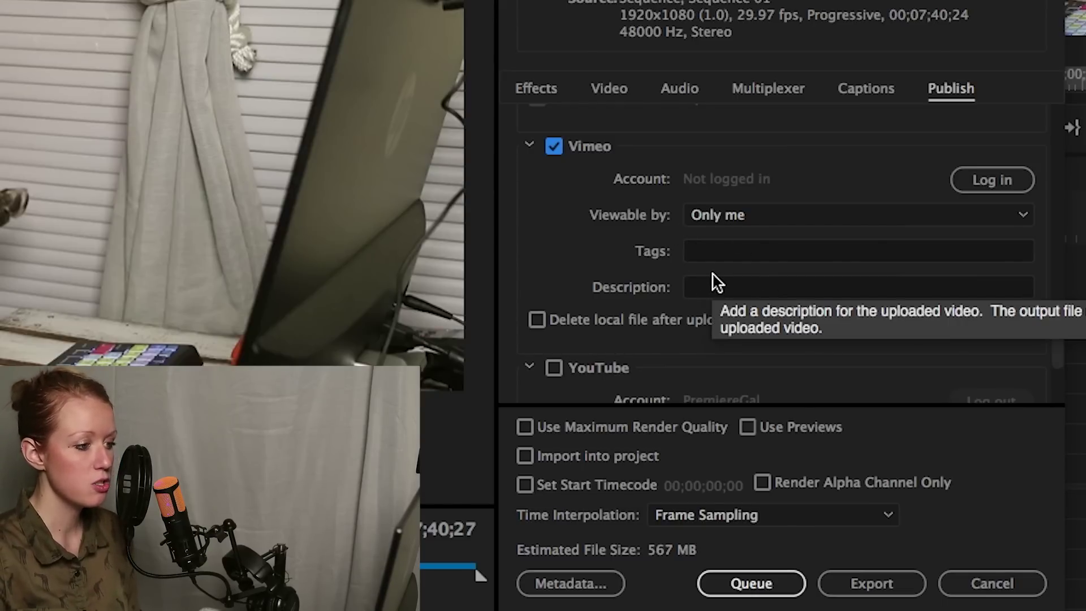
left_click(759, 216)
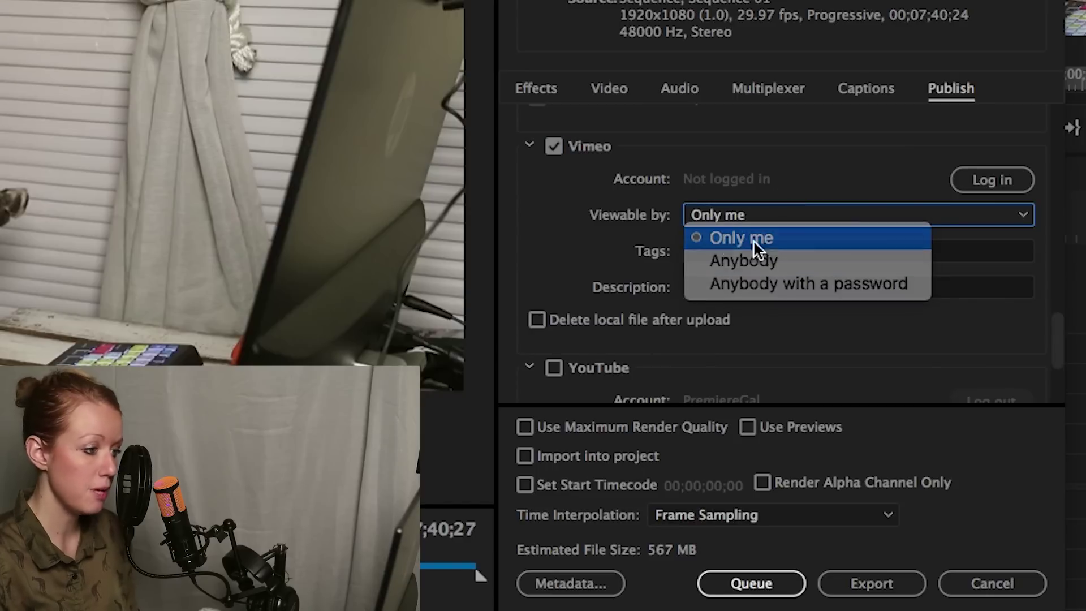
left_click(754, 239)
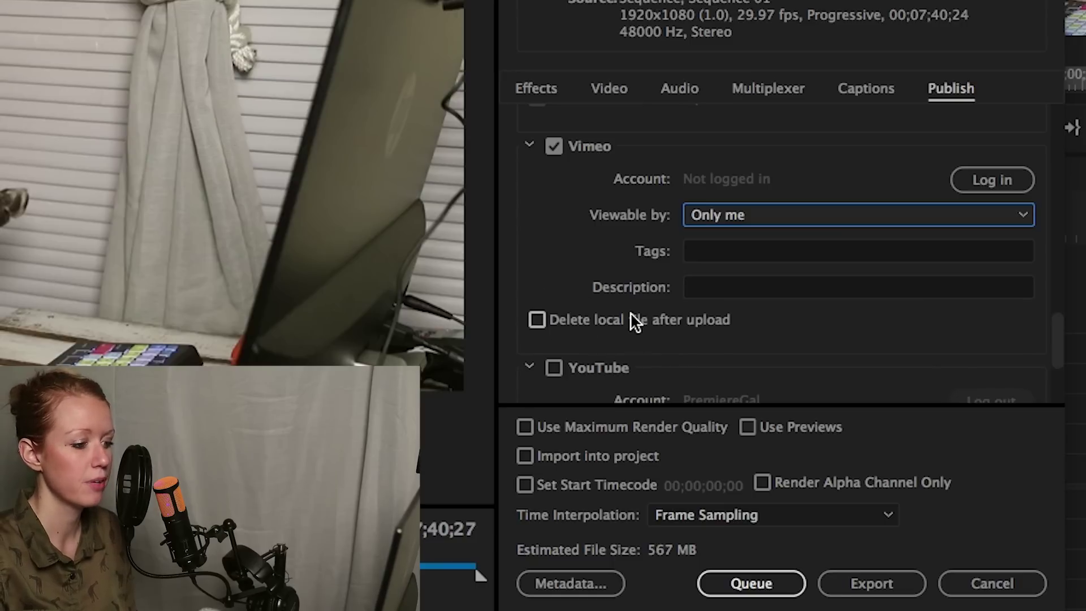
- Add the Vimeo 1080p HD export to the queue
left_click(762, 594)
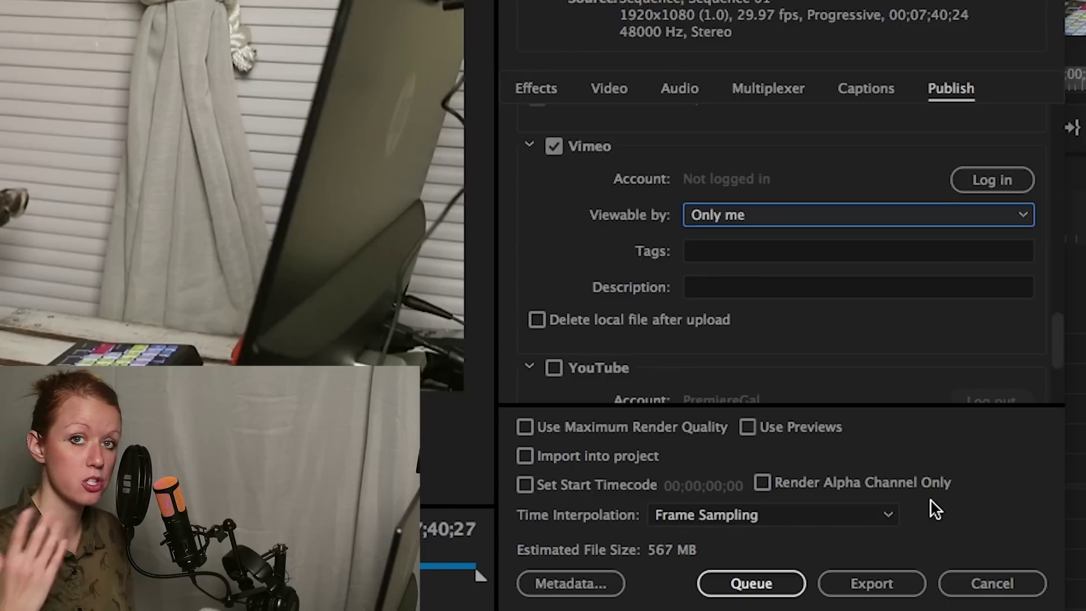